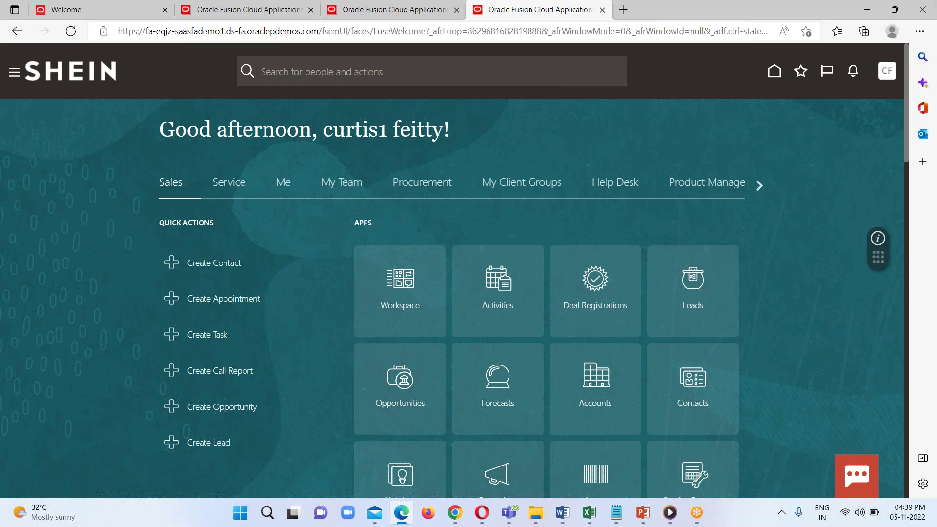
# Review the grade records in the Grade Notepad file and return to the Oracle Fusion browser window.
pyautogui.moveTo(616, 513)
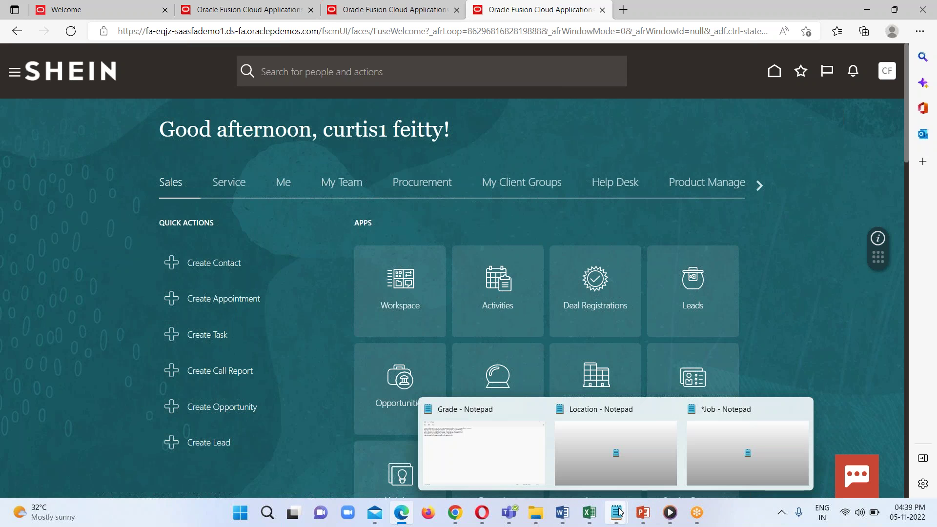
pyautogui.click(494, 467)
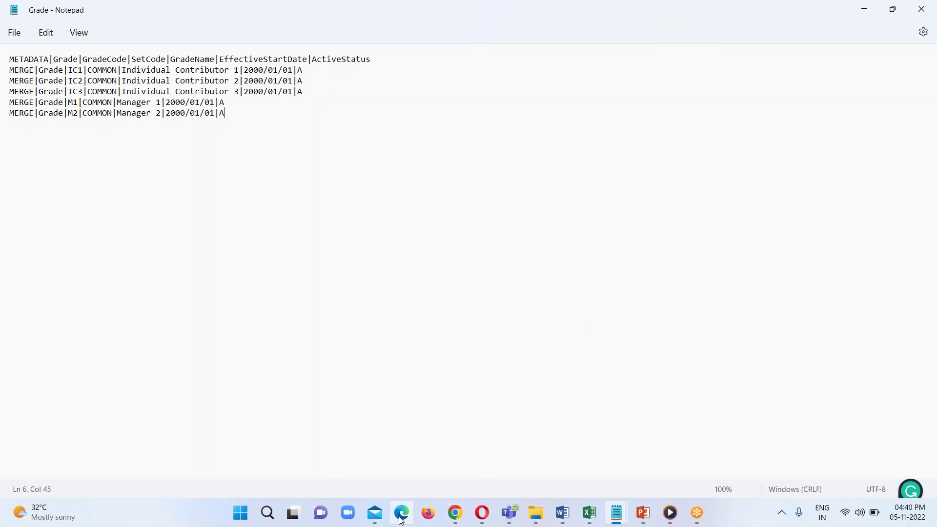
pyautogui.moveTo(402, 512)
pyautogui.click(433, 469)
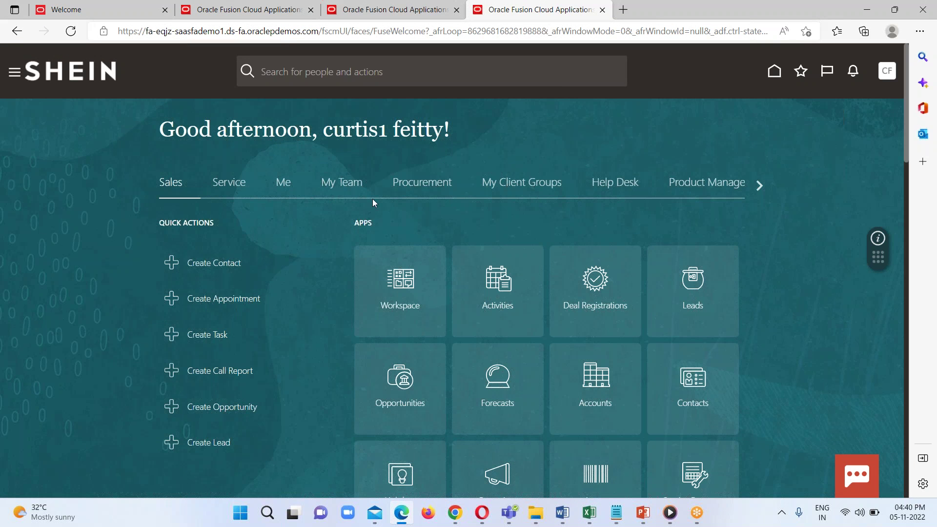
# Open the Data Exchange work area of My Client Groups.
pyautogui.click(510, 187)
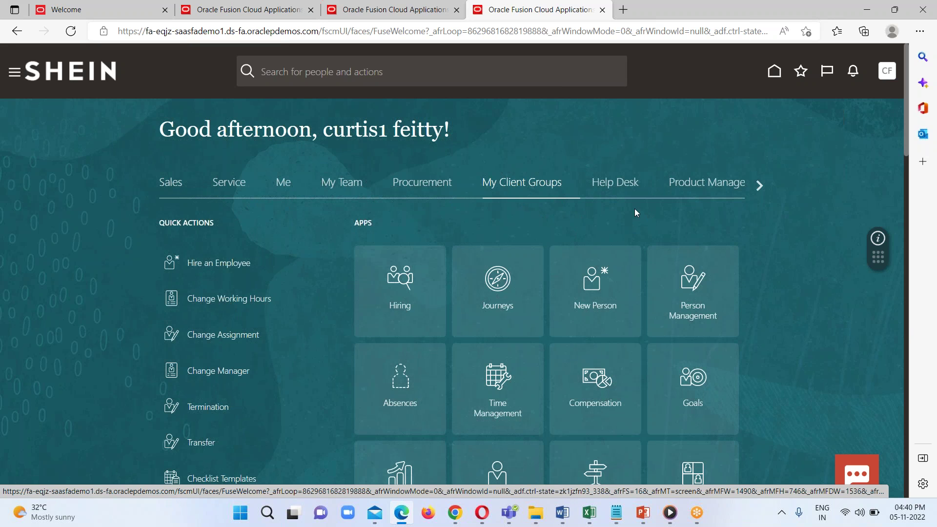
pyautogui.click(14, 74)
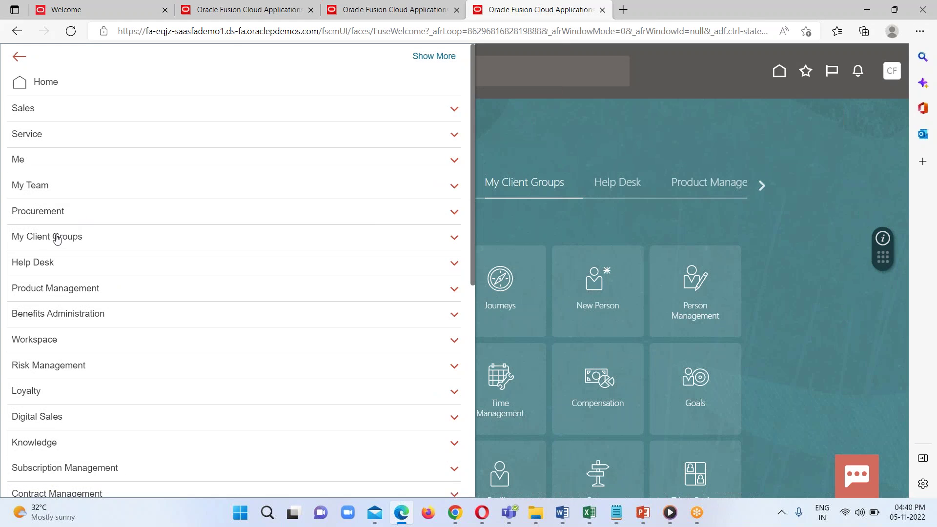
pyautogui.click(69, 237)
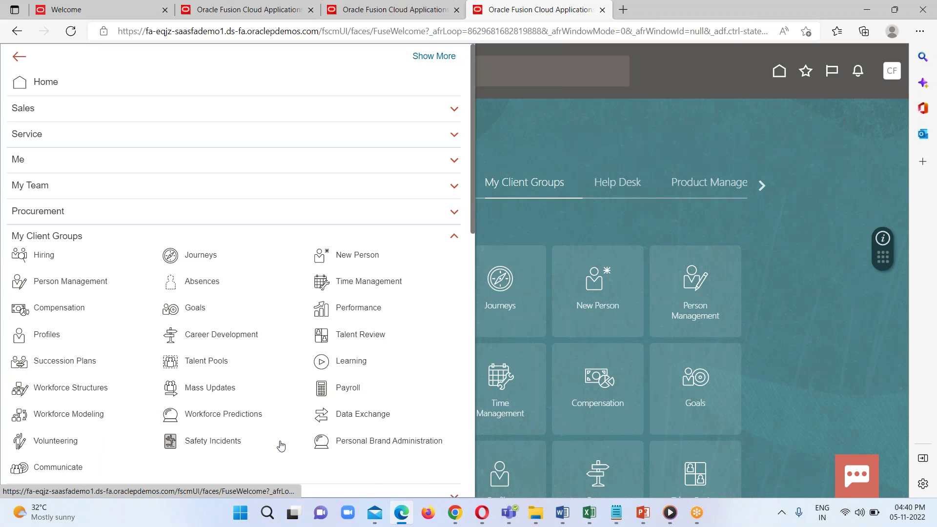
pyautogui.click(371, 415)
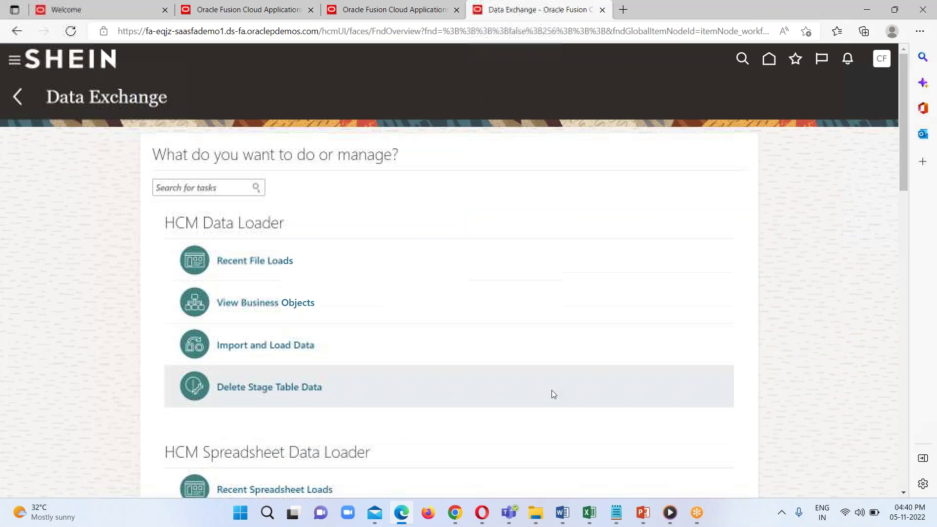
# Look through the Data Exchange tasks and open Import and Load Data under HCM Data Loader.
pyautogui.scroll(-5, 429, 312)
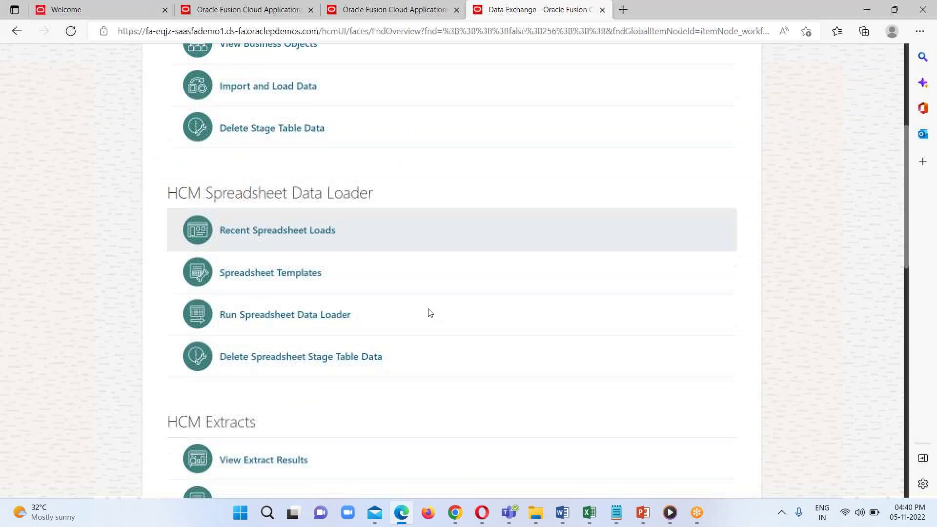
pyautogui.scroll(-5, 561, 320)
pyautogui.scroll(3, 584, 330)
pyautogui.scroll(-7, 584, 330)
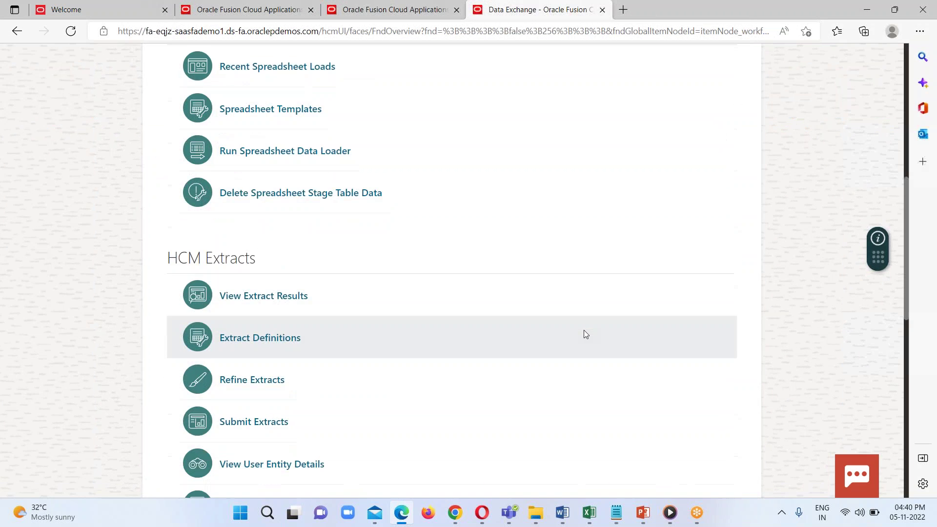
pyautogui.scroll(-3, 586, 334)
pyautogui.scroll(15, 586, 333)
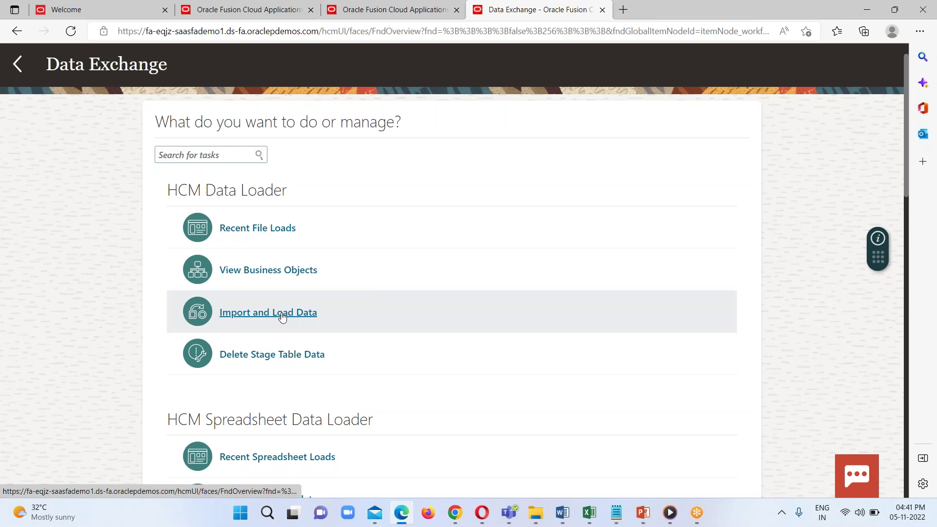
pyautogui.click(282, 315)
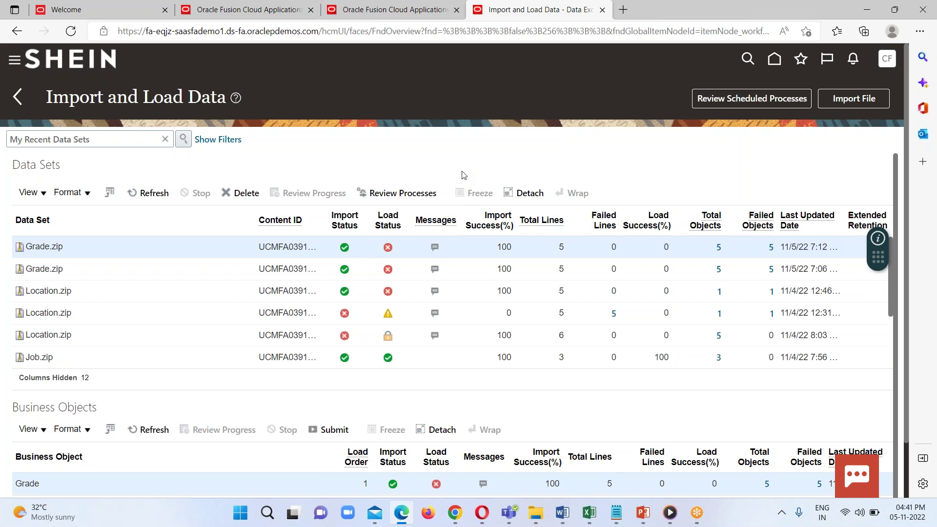
# Import the local file Grade.zip from the Desktop folder HDL As on 01NOv22 > HDL.dat Files and submit it for processing.
pyautogui.click(853, 100)
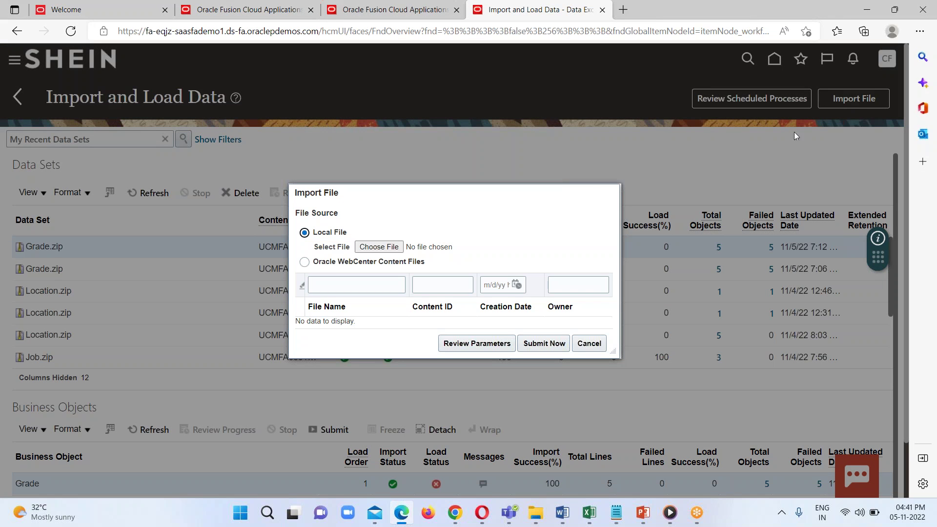
pyautogui.click(381, 247)
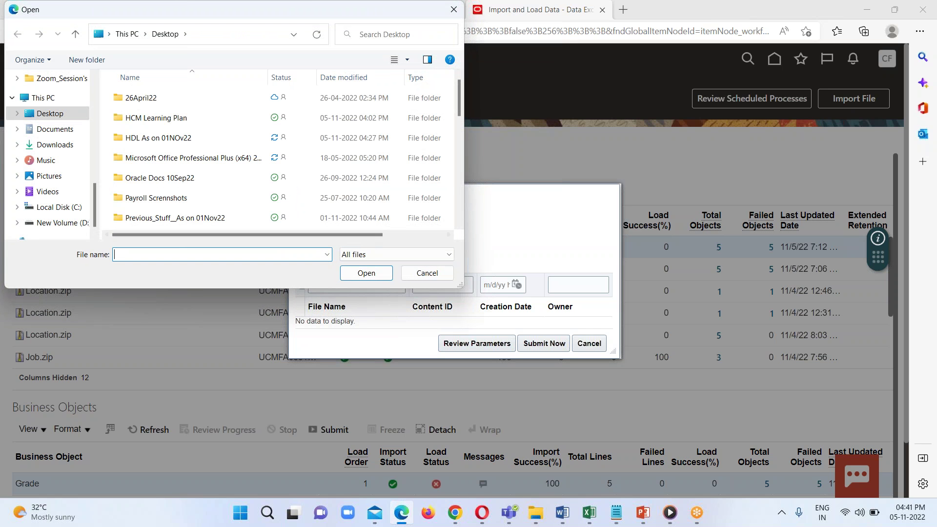
pyautogui.click(141, 140)
pyautogui.doubleClick(141, 139)
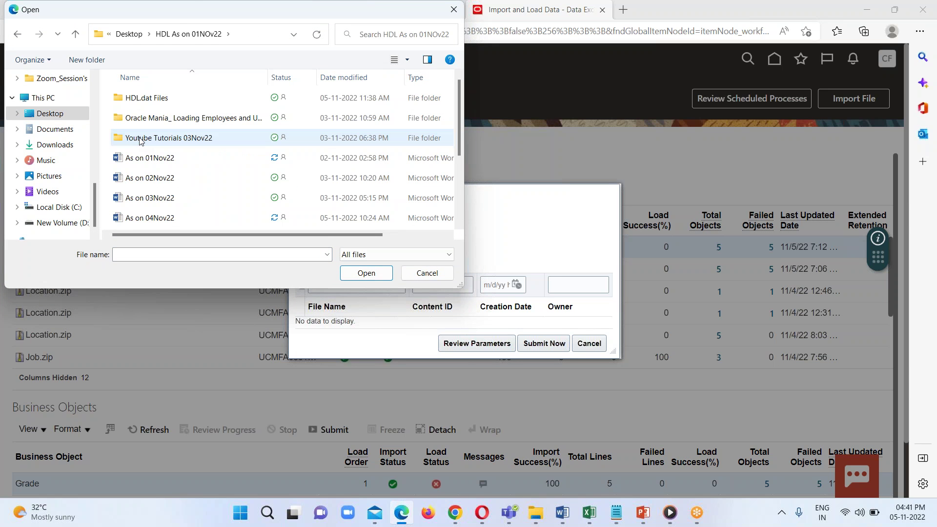
pyautogui.doubleClick(146, 99)
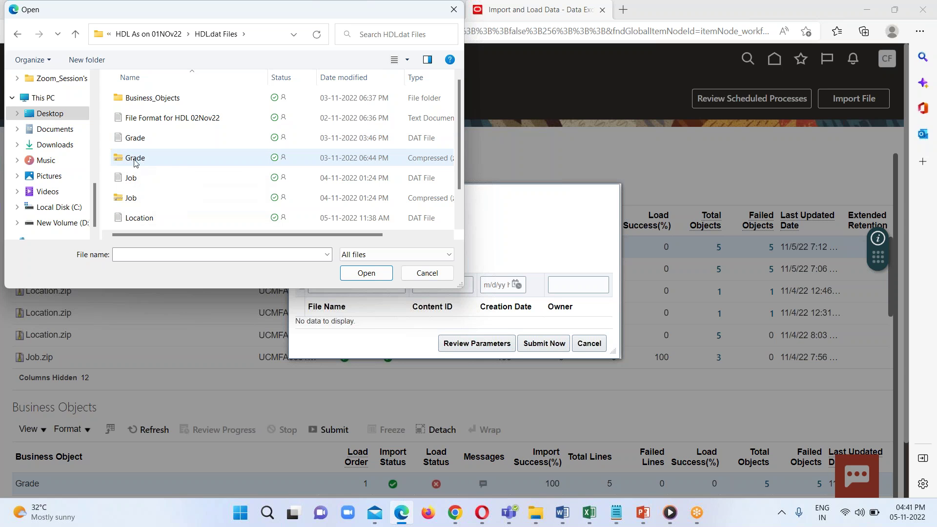
pyautogui.click(130, 162)
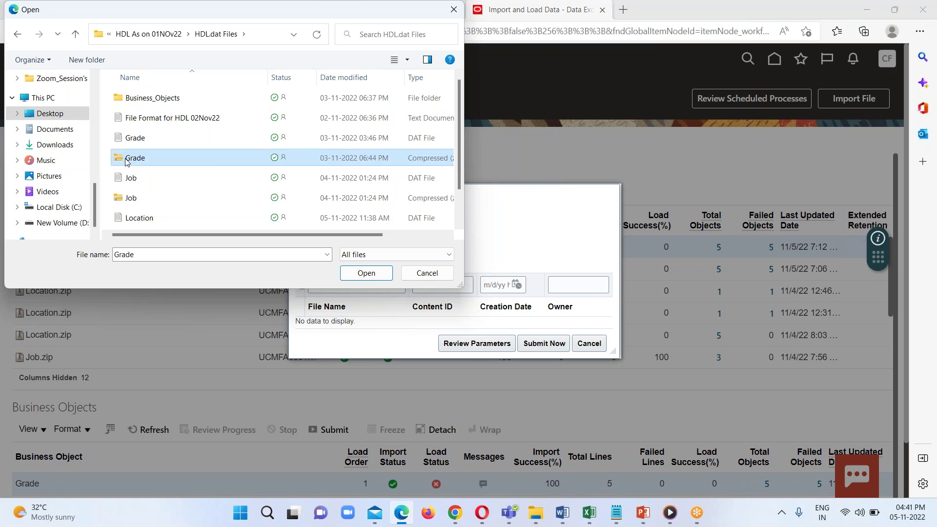
pyautogui.click(366, 273)
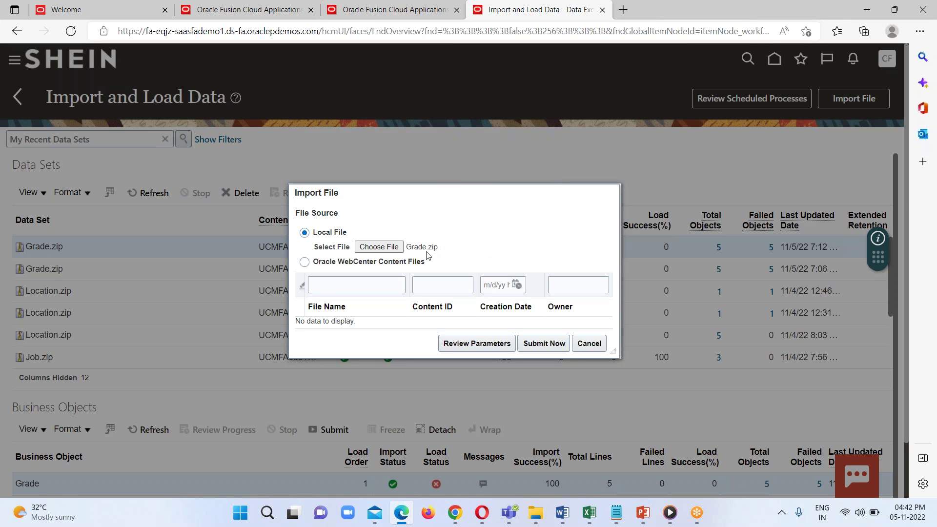
pyautogui.click(545, 344)
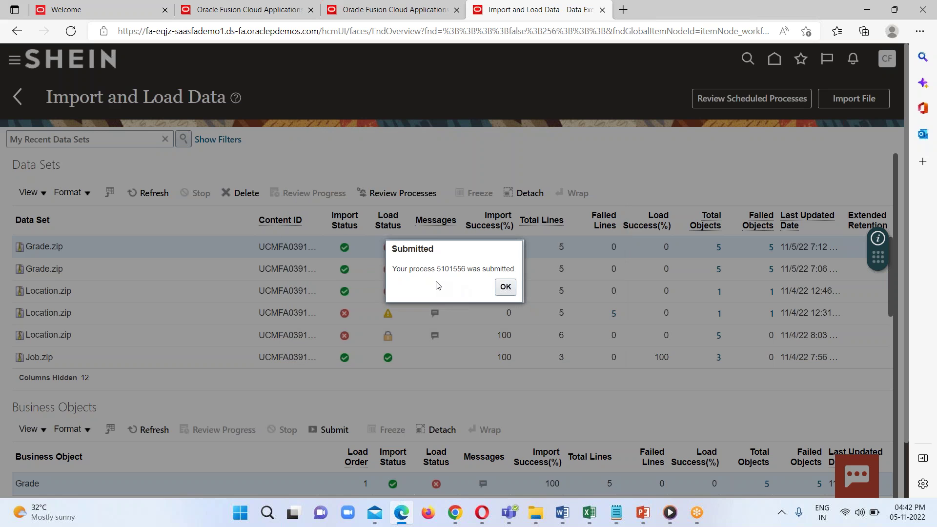
pyautogui.click(505, 290)
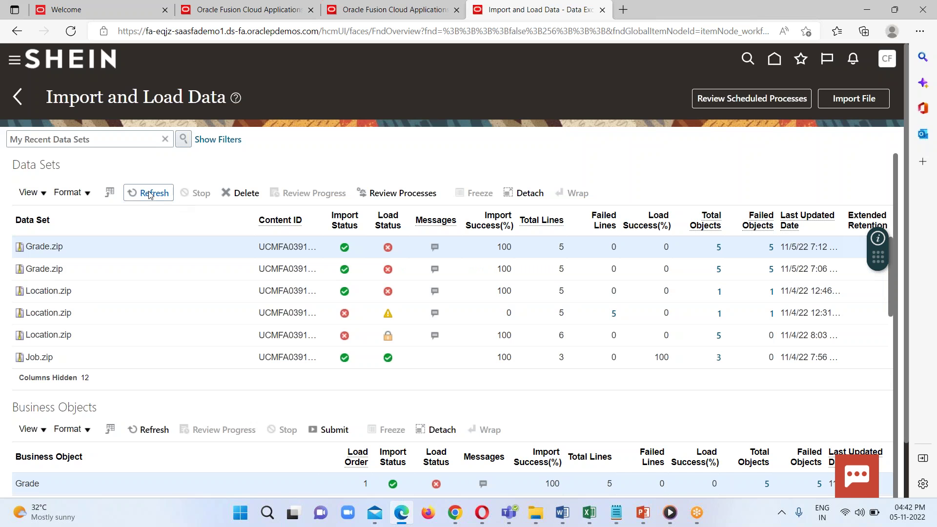
# Refresh the data sets repeatedly to check the import and load status of the newly submitted Grade.zip.
pyautogui.click(149, 194)
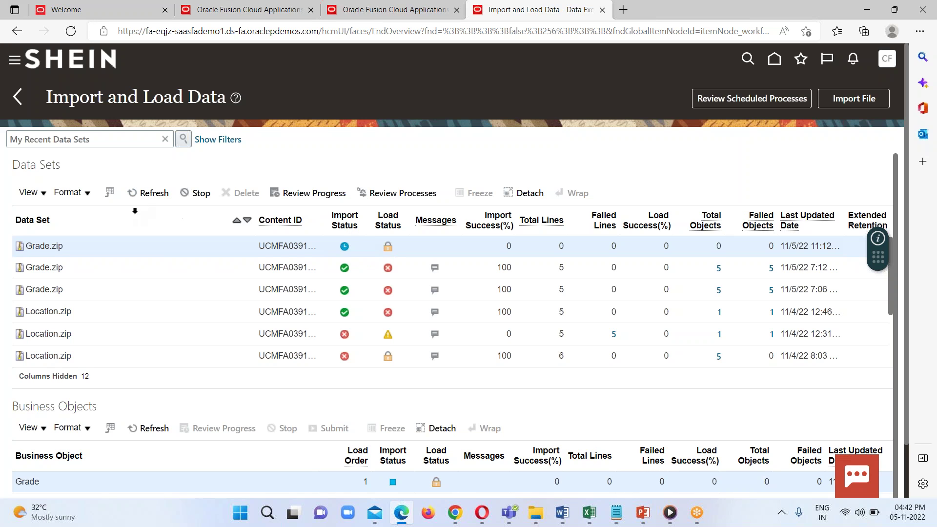
pyautogui.click(144, 194)
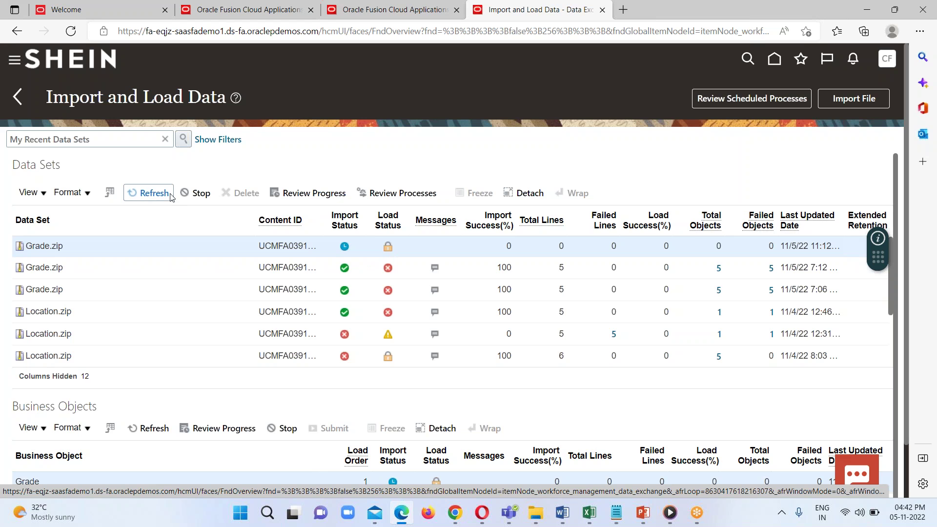
pyautogui.click(156, 196)
pyautogui.press('Return')
pyautogui.press('Return')
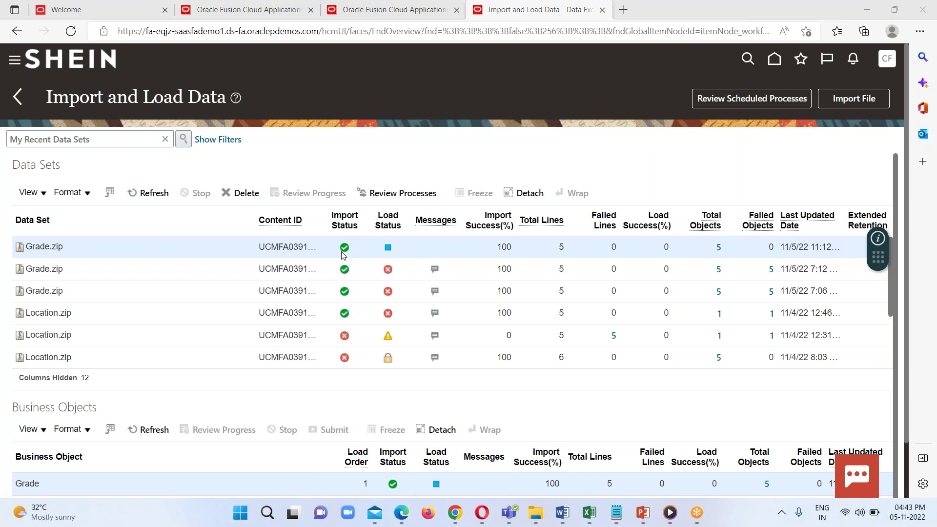
pyautogui.moveTo(390, 249)
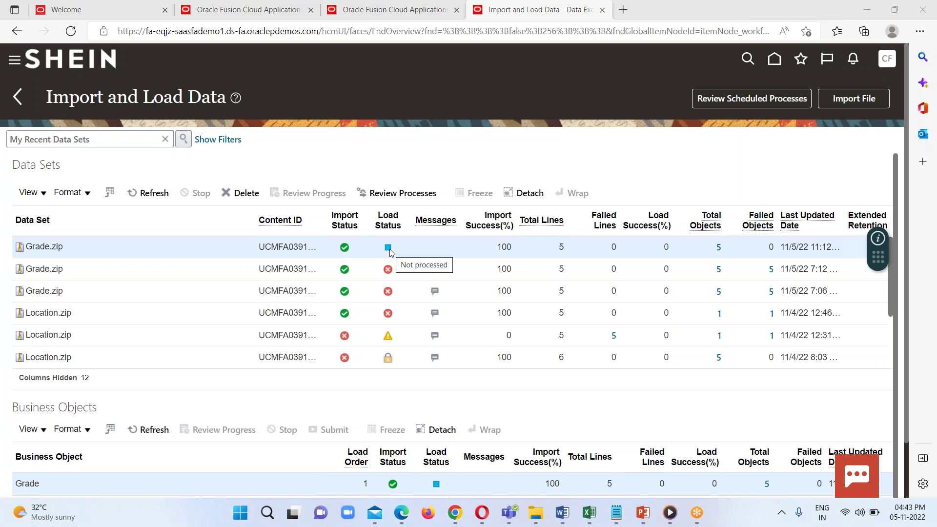
pyautogui.click(145, 193)
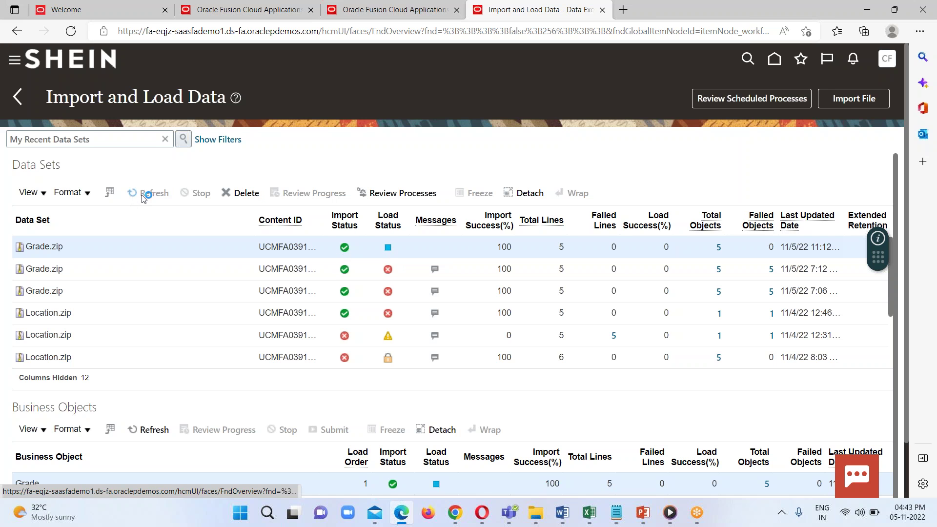
pyautogui.click(148, 193)
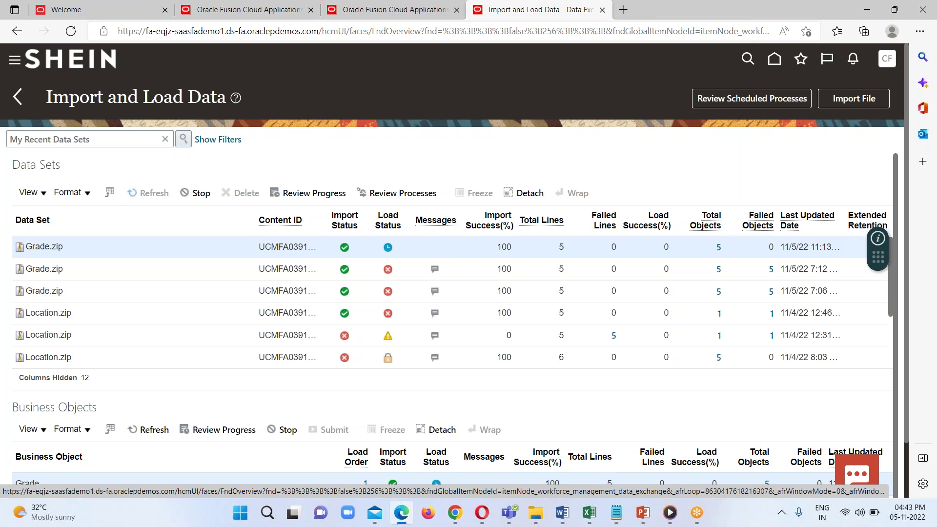
pyautogui.click(154, 194)
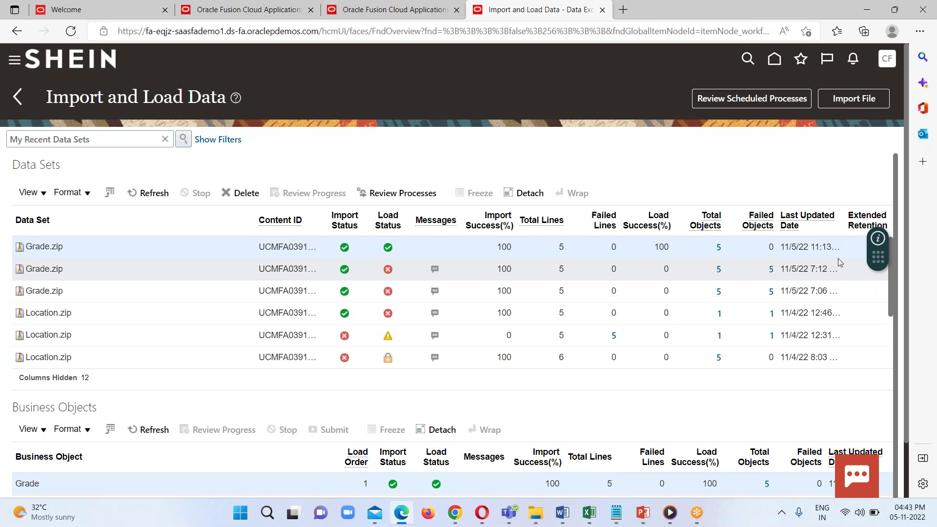
# Review the MERGE grade rows in the Grade Notepad file and return to the Import and Load Data page.
pyautogui.moveTo(620, 516)
pyautogui.click(435, 487)
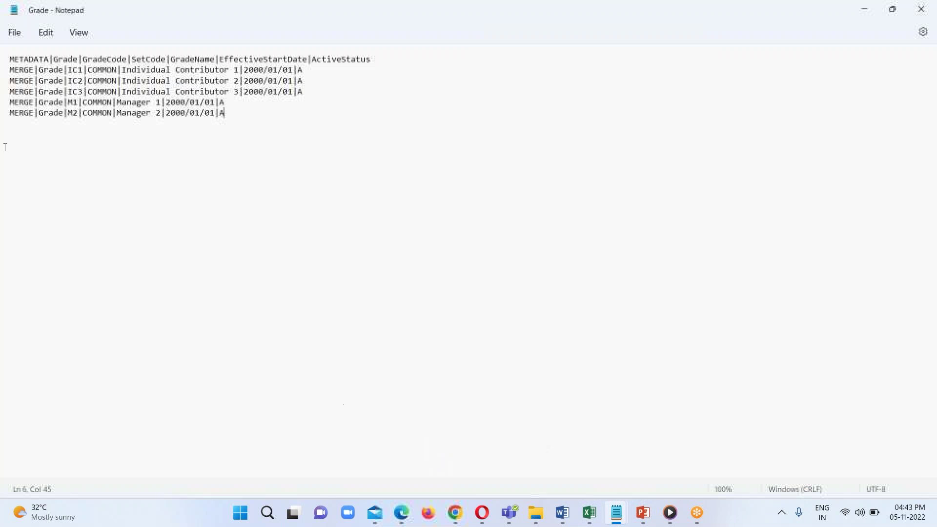
pyautogui.click(10, 70)
pyautogui.moveTo(10, 70); pyautogui.dragTo(28, 113)
pyautogui.moveTo(402, 512)
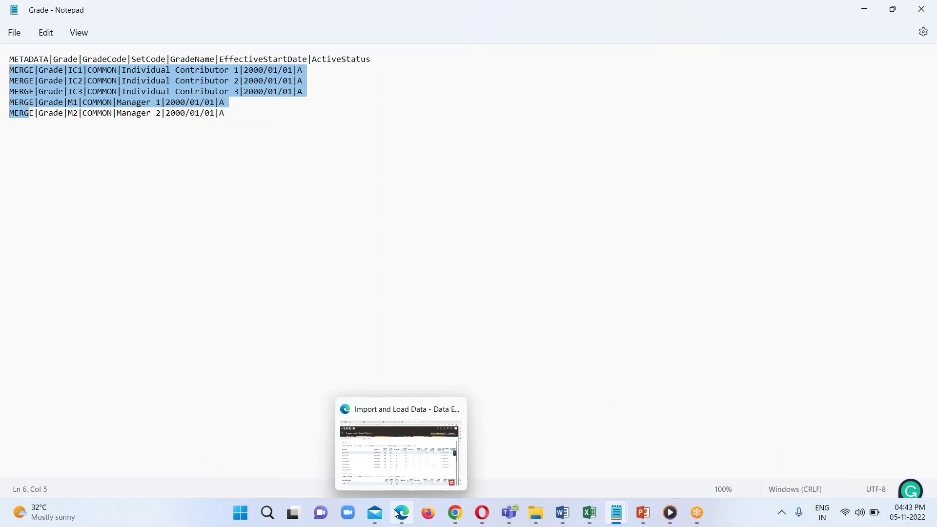
pyautogui.click(417, 462)
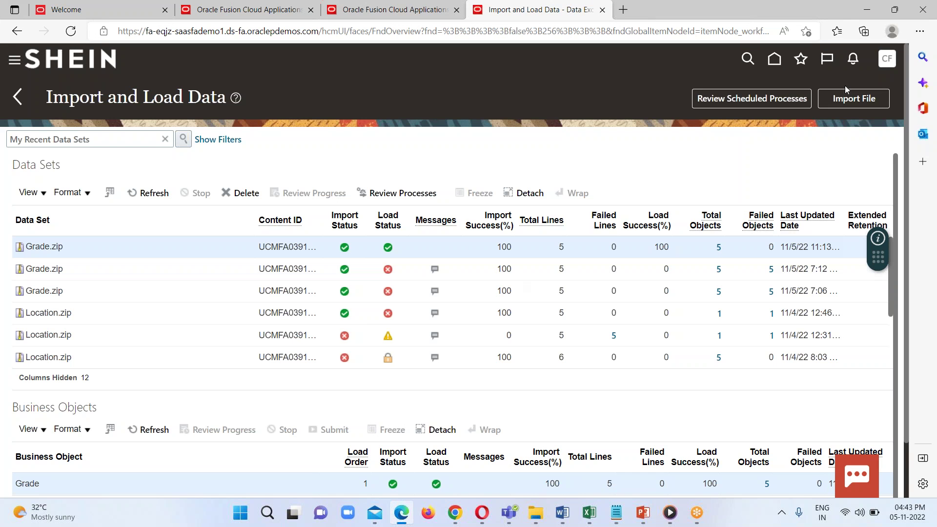
# Open Setup and Maintenance from the Oracle Fusion home page in the second browser tab.
pyautogui.click(266, 11)
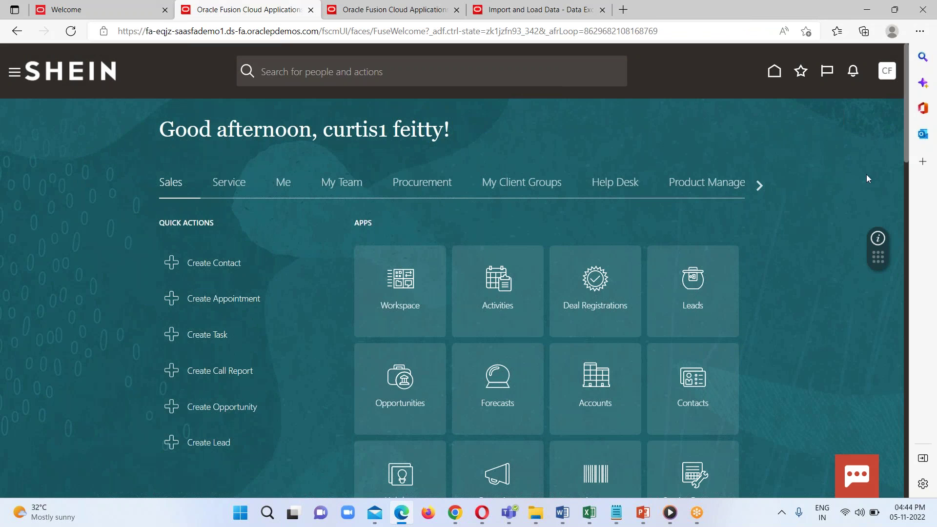
pyautogui.click(886, 73)
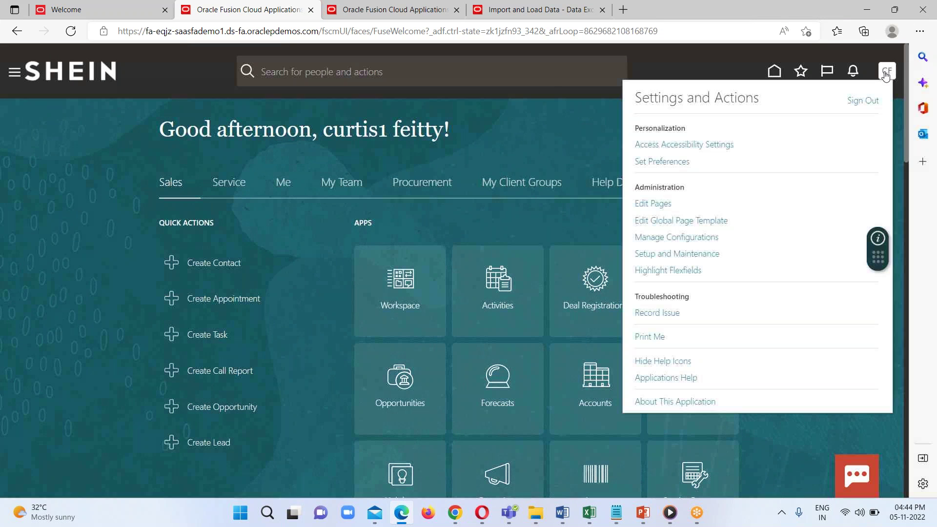
pyautogui.click(670, 254)
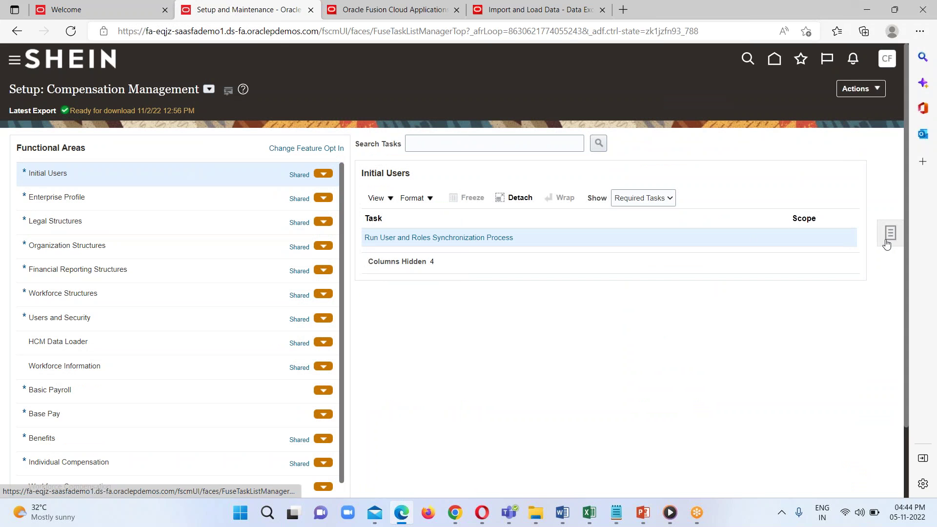
# Search the setup tasks for Manage Grades and open the Manage Grades task.
pyautogui.click(888, 240)
pyautogui.click(791, 246)
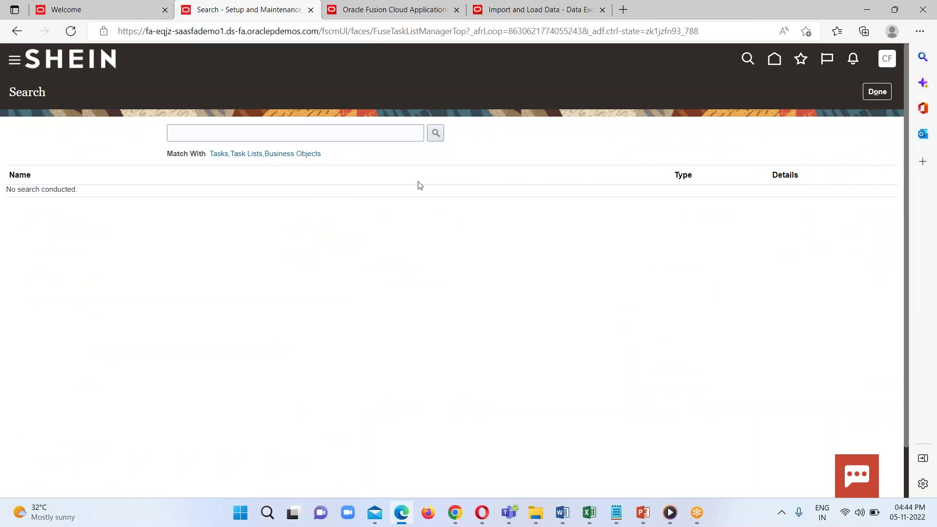
pyautogui.click(298, 128)
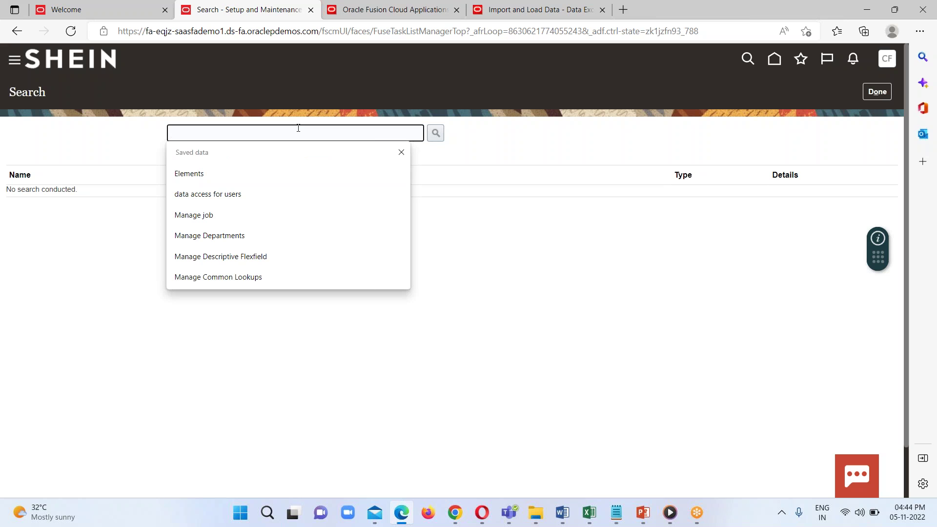
pyautogui.write('Manage Gradeds')
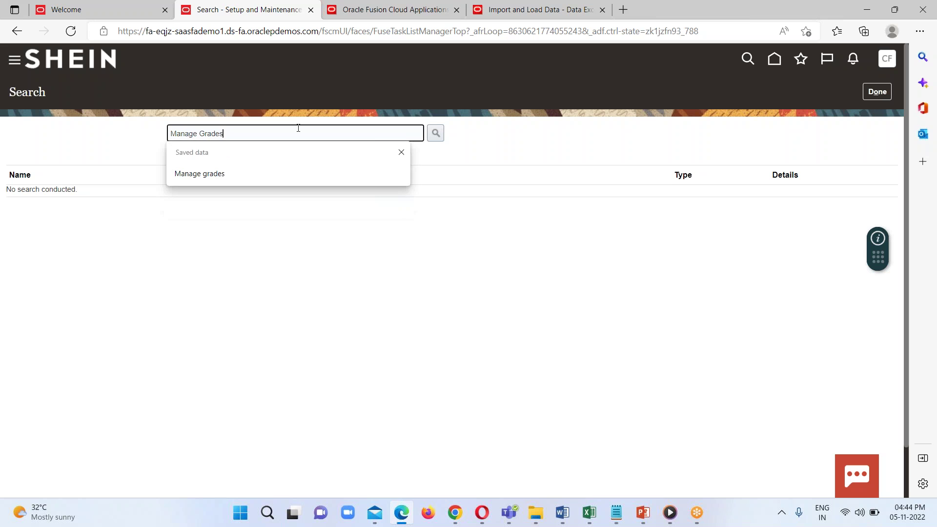
pyautogui.click(436, 133)
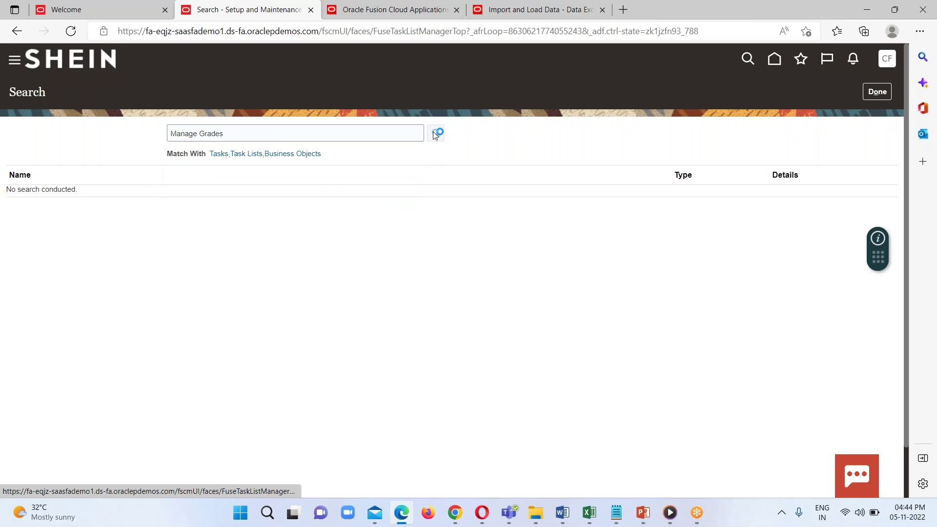
pyautogui.click(45, 195)
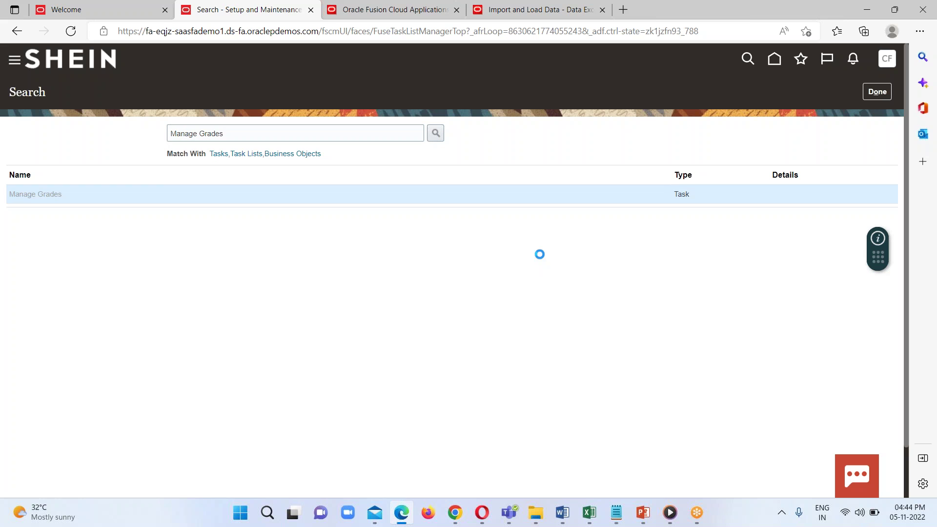
# Look up the grade names in the Grade Notepad file and return to the Manage Grades page in Edge.
pyautogui.moveTo(617, 513)
pyautogui.click(484, 462)
pyautogui.click(43, 147)
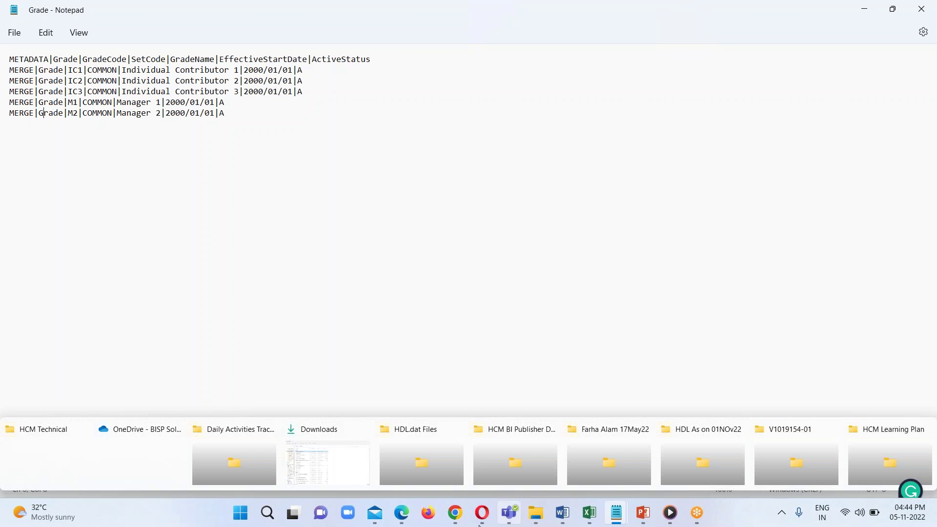
pyautogui.moveTo(402, 512)
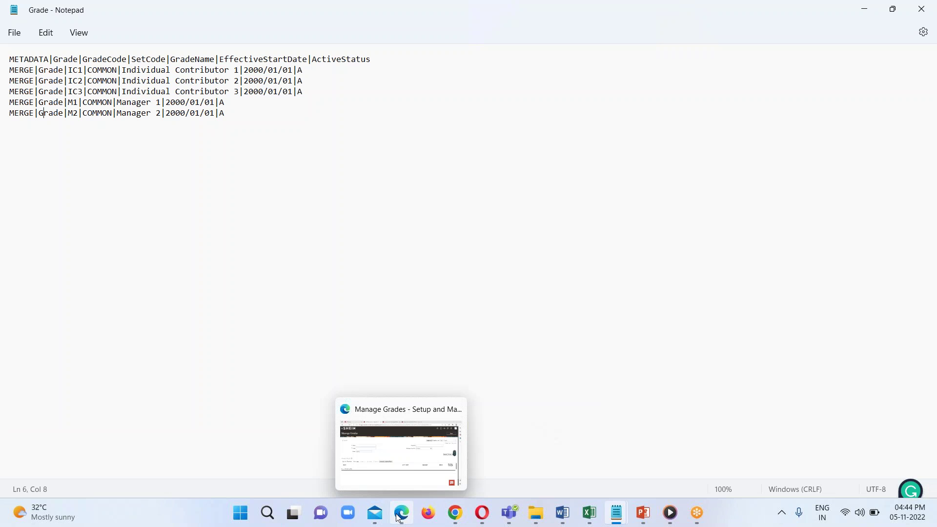
pyautogui.click(400, 455)
# Search the active grades by the name Individual Contributor.
pyautogui.click(175, 189)
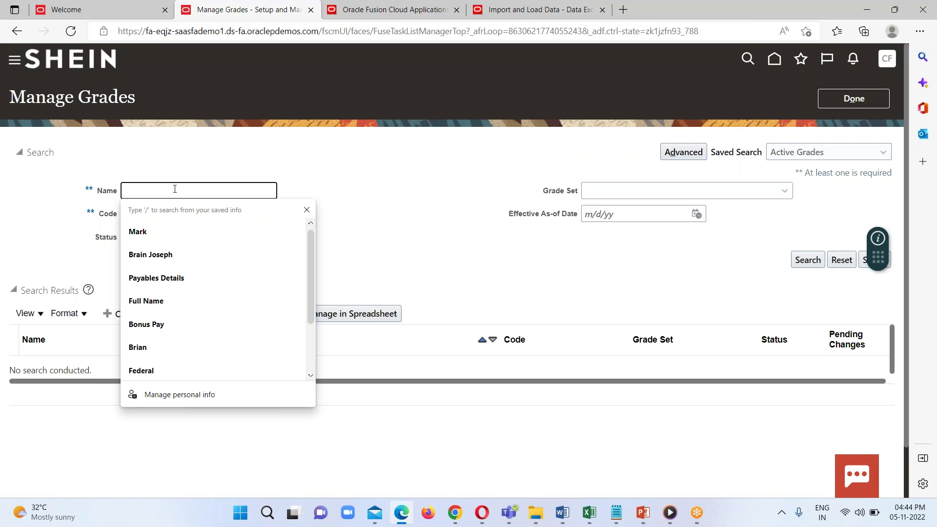
pyautogui.write('Individual')
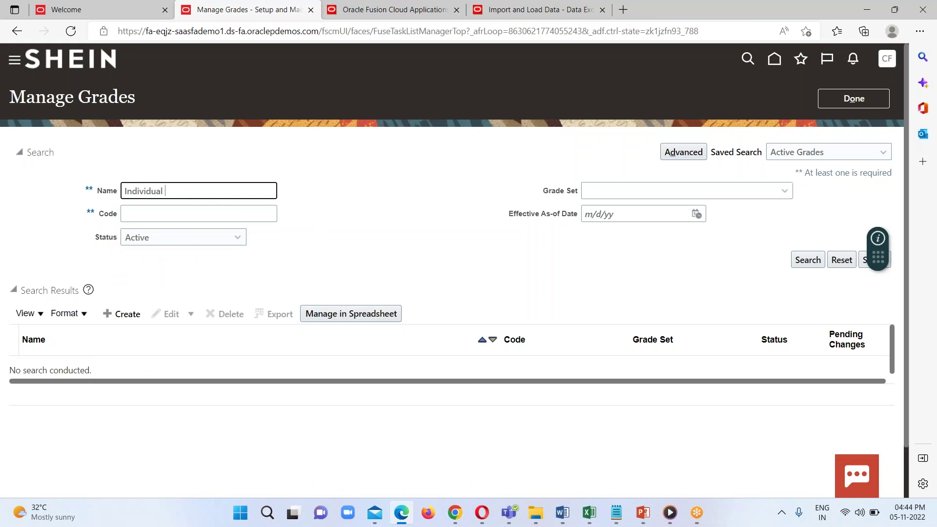
pyautogui.write(' Contributor')
pyautogui.click(807, 264)
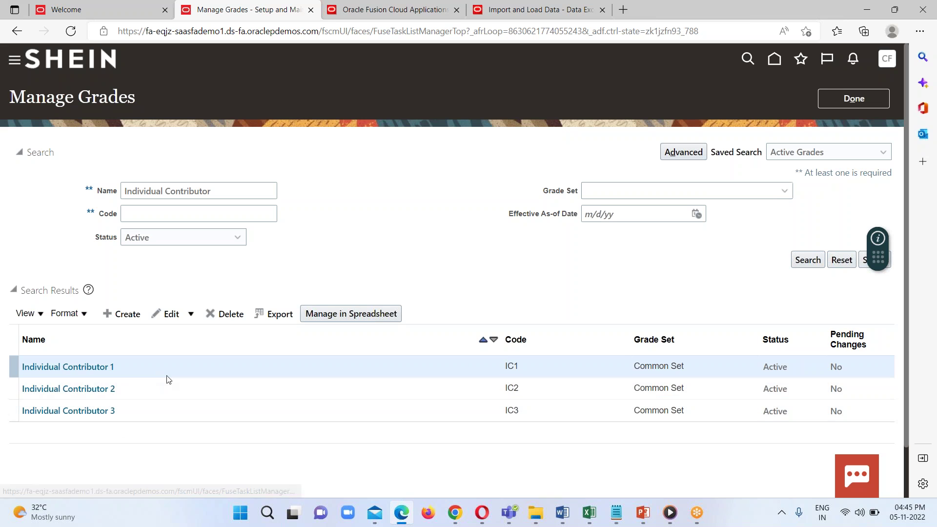
# Compare the found Individual Contributor grades with the rows in the Grade Notepad file, returning to Edge when done.
pyautogui.click(590, 512)
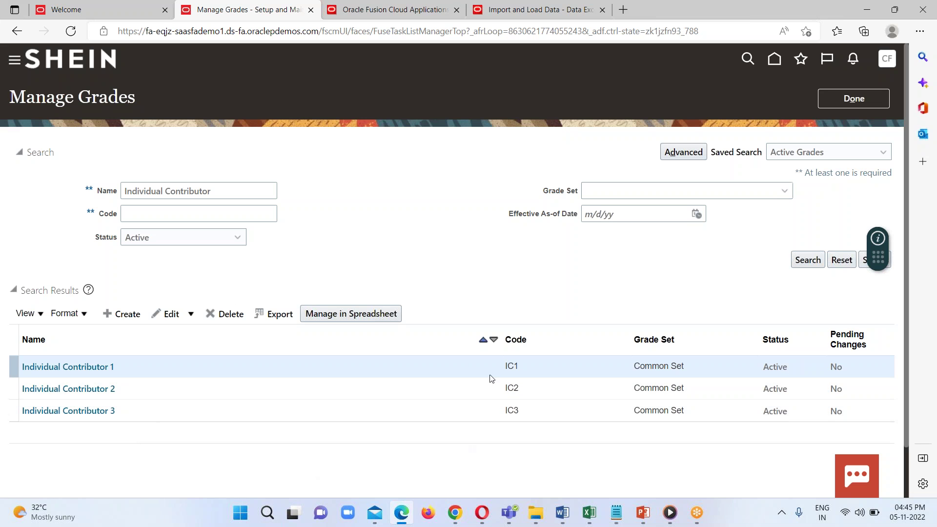
pyautogui.moveTo(616, 512)
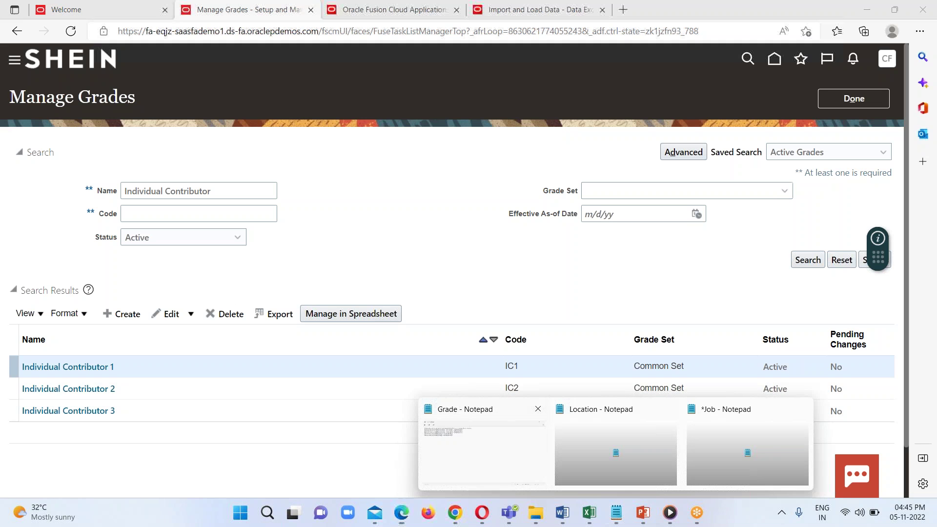
pyautogui.click(439, 446)
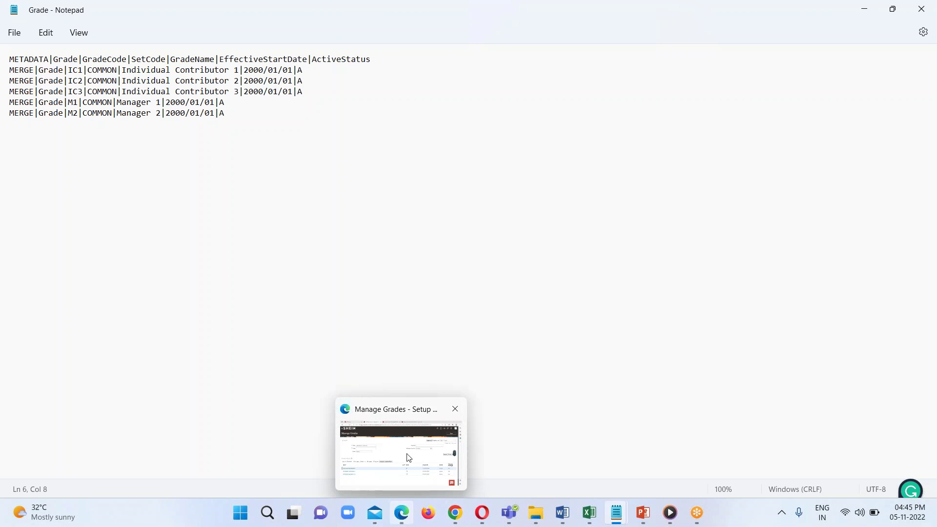
pyautogui.click(404, 515)
# Replace the grade name criterion with Manager, checking the name in the Grade Notepad file, and run the search.
pyautogui.click(219, 191)
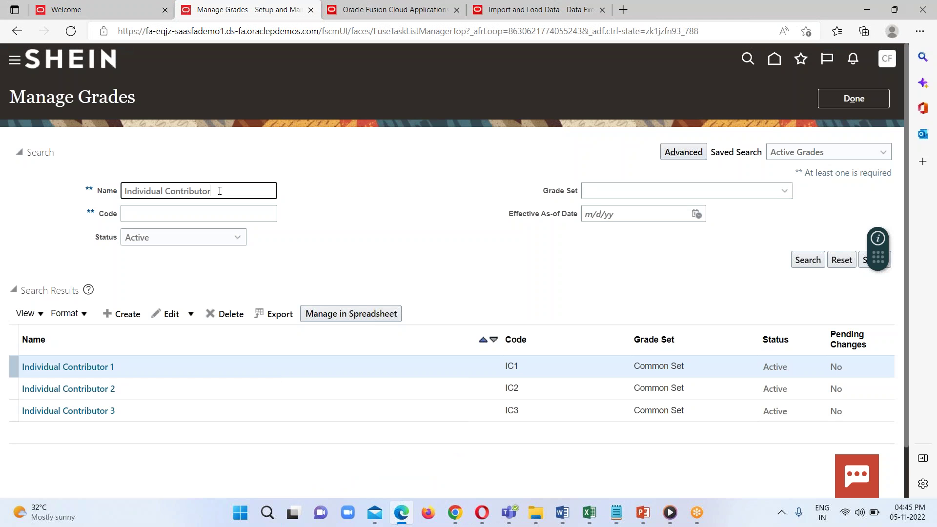
pyautogui.press('BackSpace')
pyautogui.press('BackSpace')
pyautogui.press('BackSpace')
pyautogui.press('BackSpace')
pyautogui.press('BackSpace')
pyautogui.press('BackSpace')
pyautogui.press('BackSpace')
pyautogui.press('BackSpace')
pyautogui.press('BackSpace')
pyautogui.press('BackSpace')
pyautogui.press('BackSpace')
pyautogui.press('BackSpace')
pyautogui.press('BackSpace')
pyautogui.press('BackSpace')
pyautogui.press('BackSpace')
pyautogui.press('BackSpace')
pyautogui.press('BackSpace')
pyautogui.press('BackSpace')
pyautogui.press('BackSpace')
pyautogui.press('BackSpace')
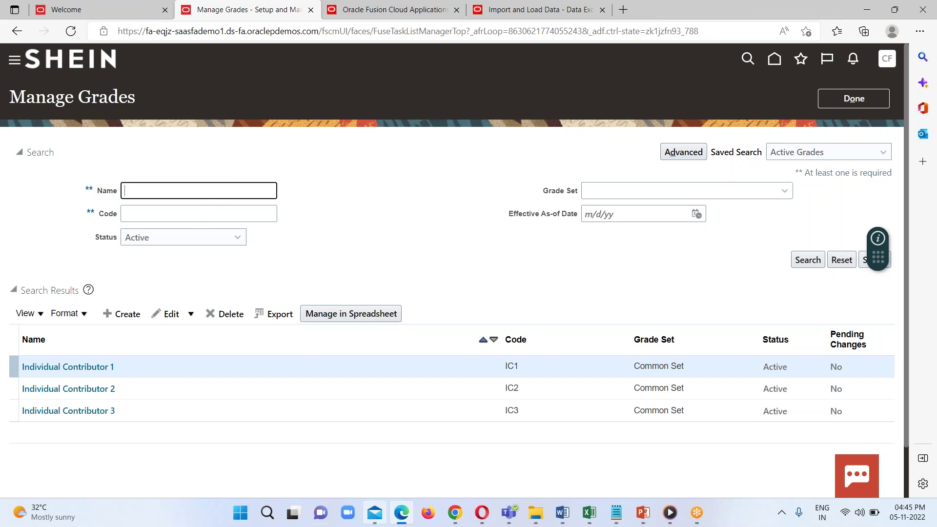
pyautogui.moveTo(614, 517)
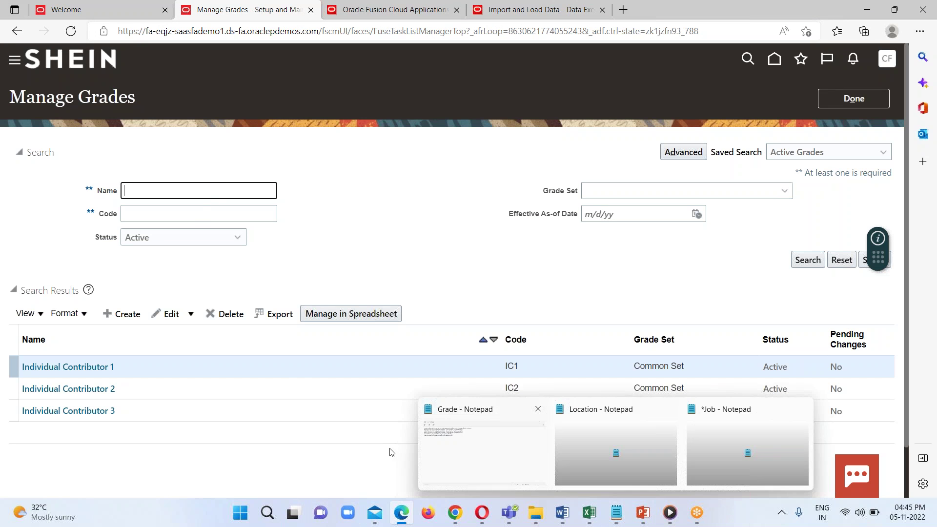
pyautogui.click(451, 454)
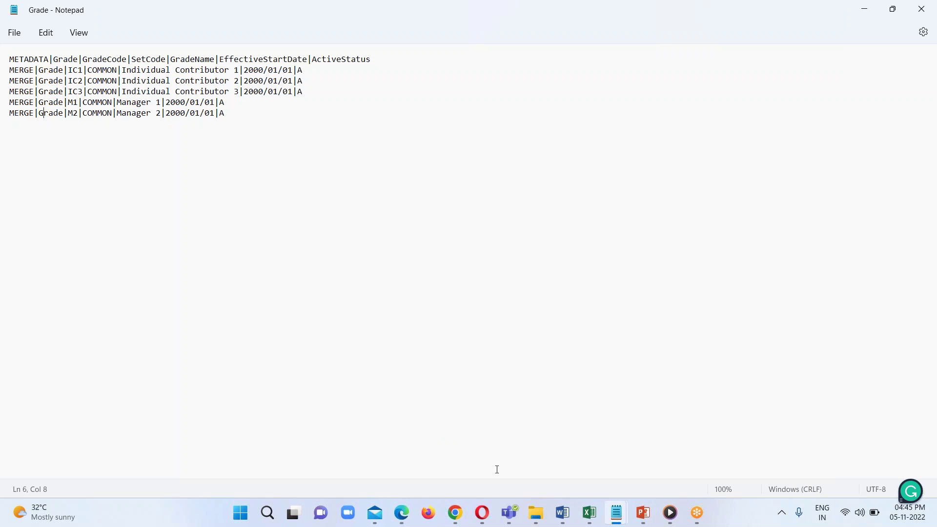
pyautogui.moveTo(395, 522)
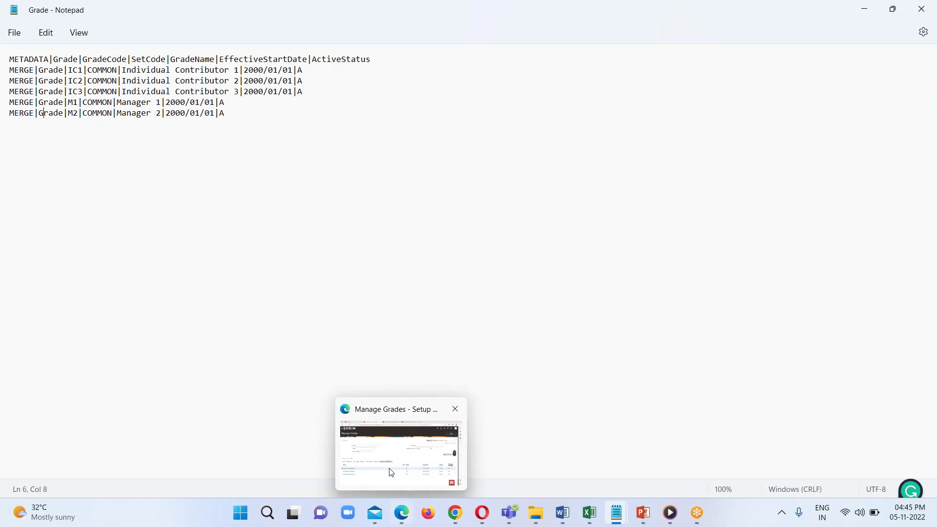
pyautogui.click(389, 470)
pyautogui.click(239, 190)
pyautogui.write('Manager')
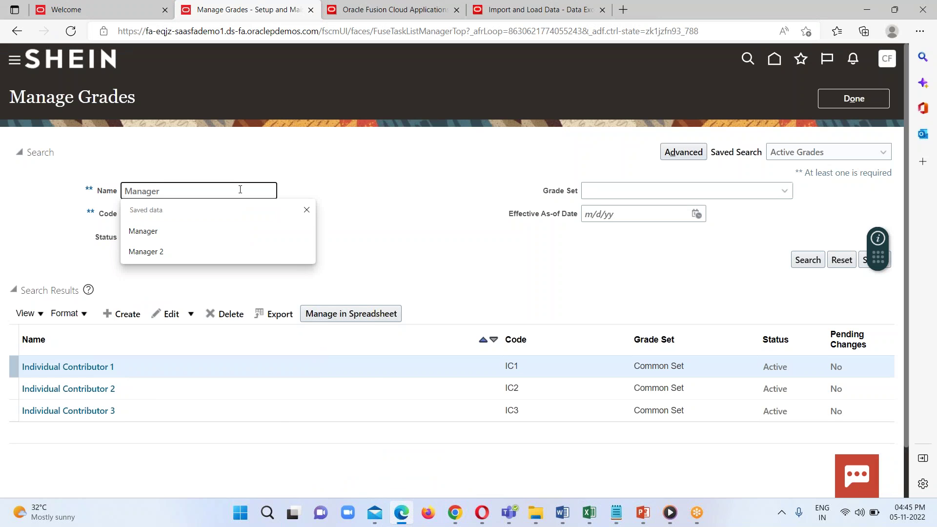
pyautogui.click(799, 259)
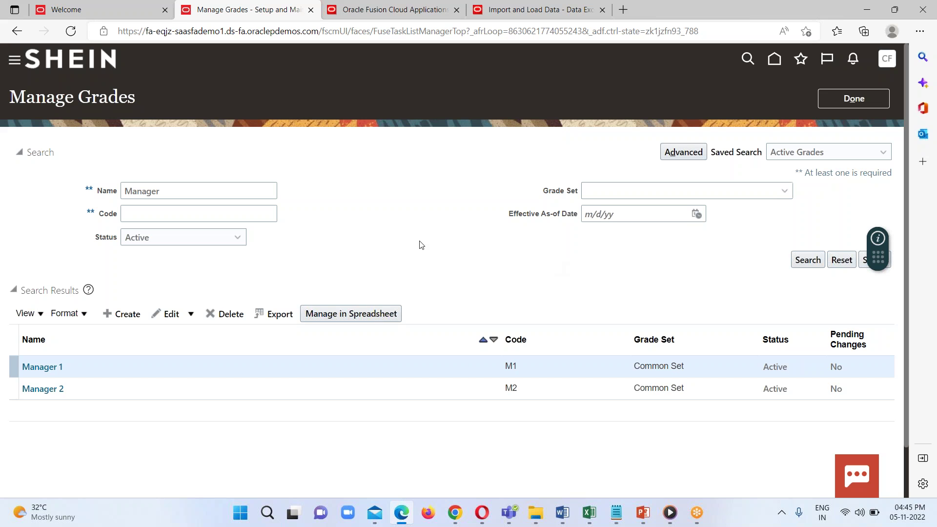
# Close the Manage Grades page and switch to the HDL_02Nov22 presentation in PowerPoint.
pyautogui.click(854, 98)
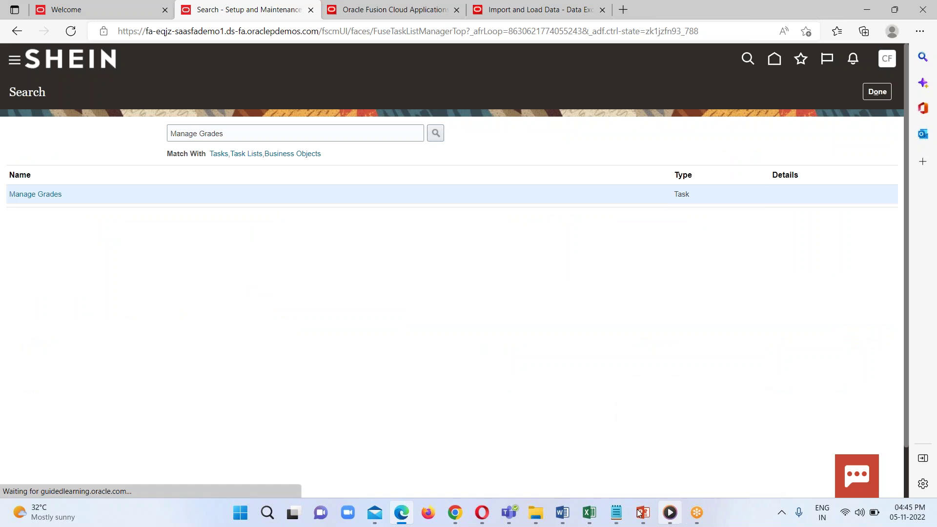
pyautogui.click(644, 439)
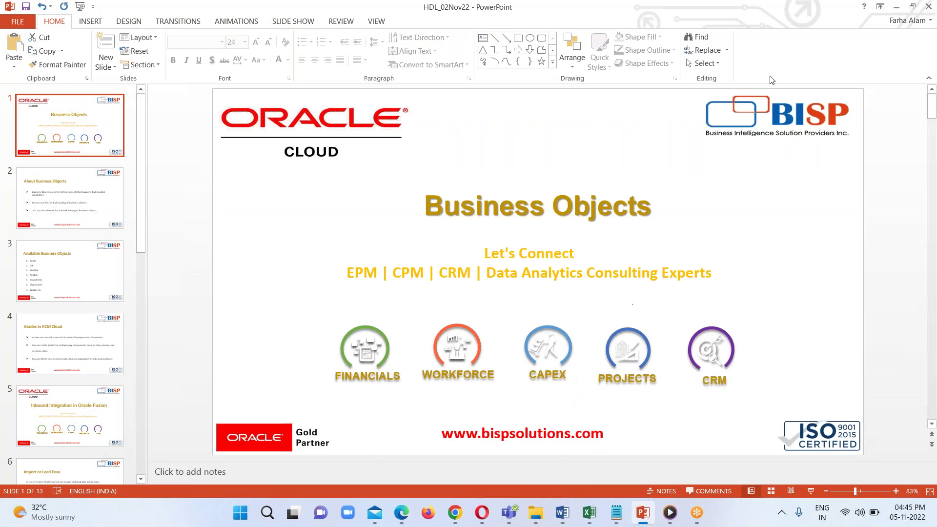